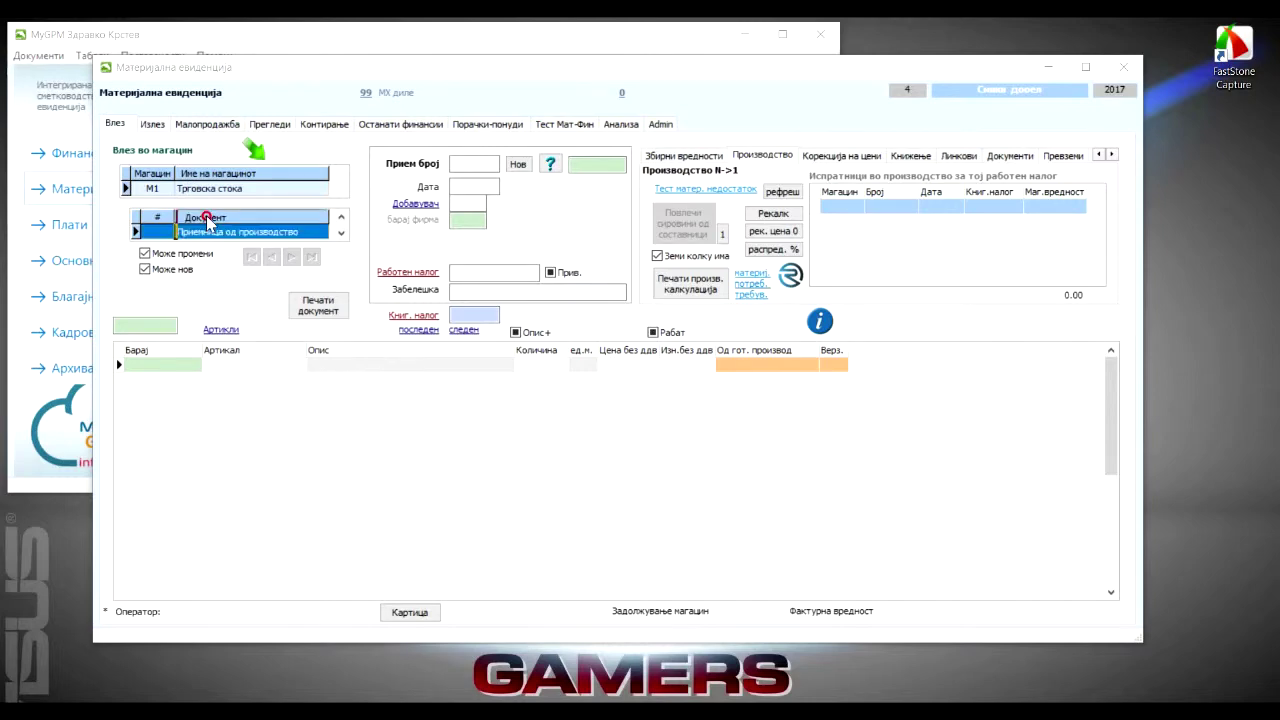
Step: Open the Попис document for warehouse M1 Трговска стока and look through its item rows
left_click(197, 290)
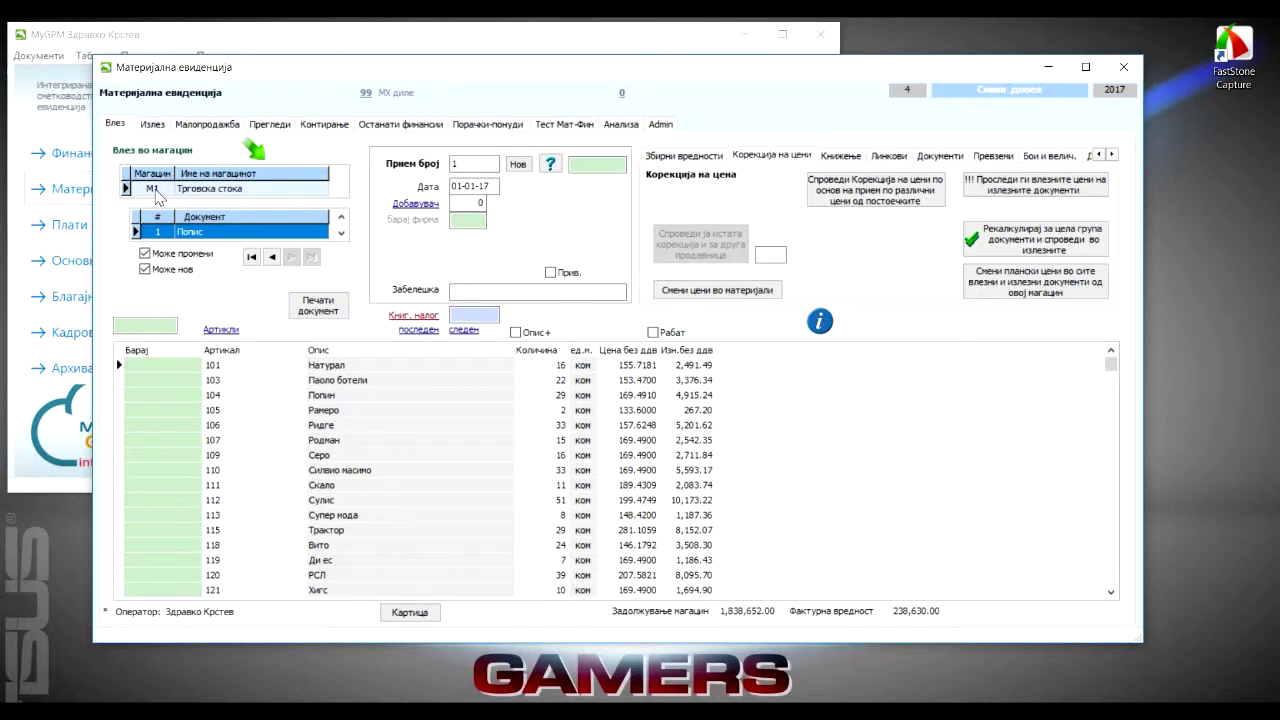
left_click(519, 165)
left_click(649, 367)
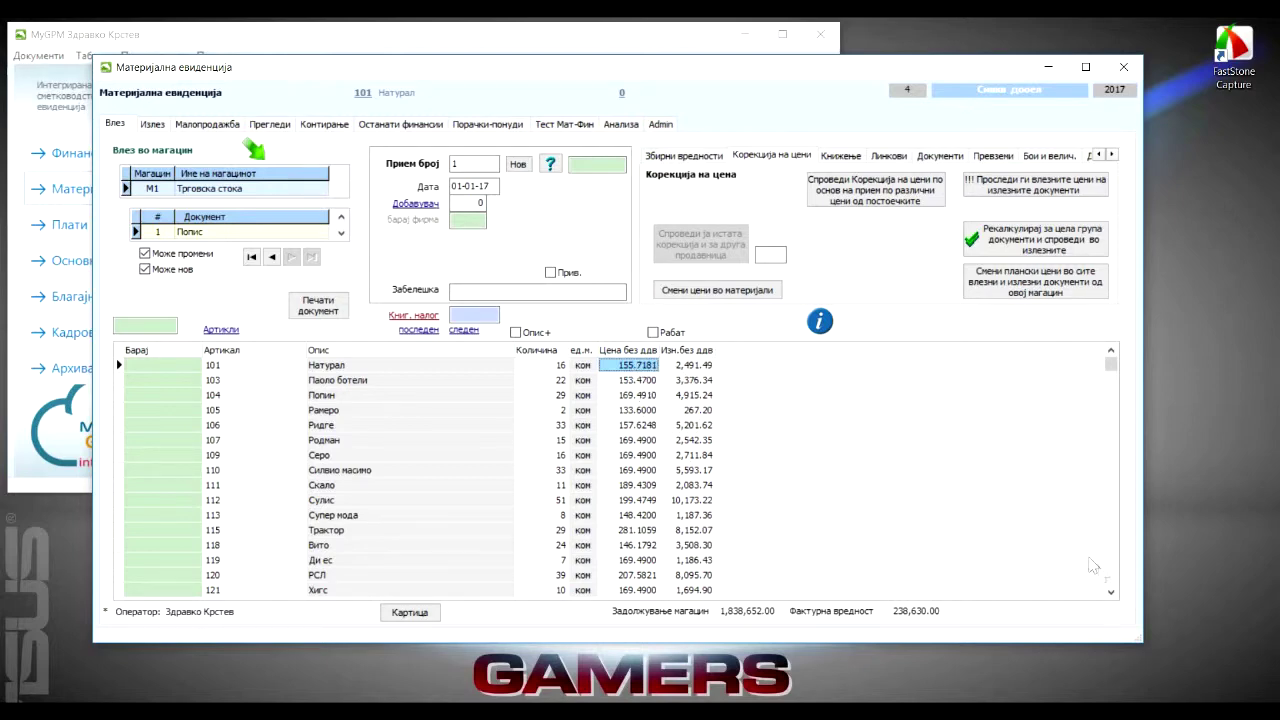
left_click(1110, 591)
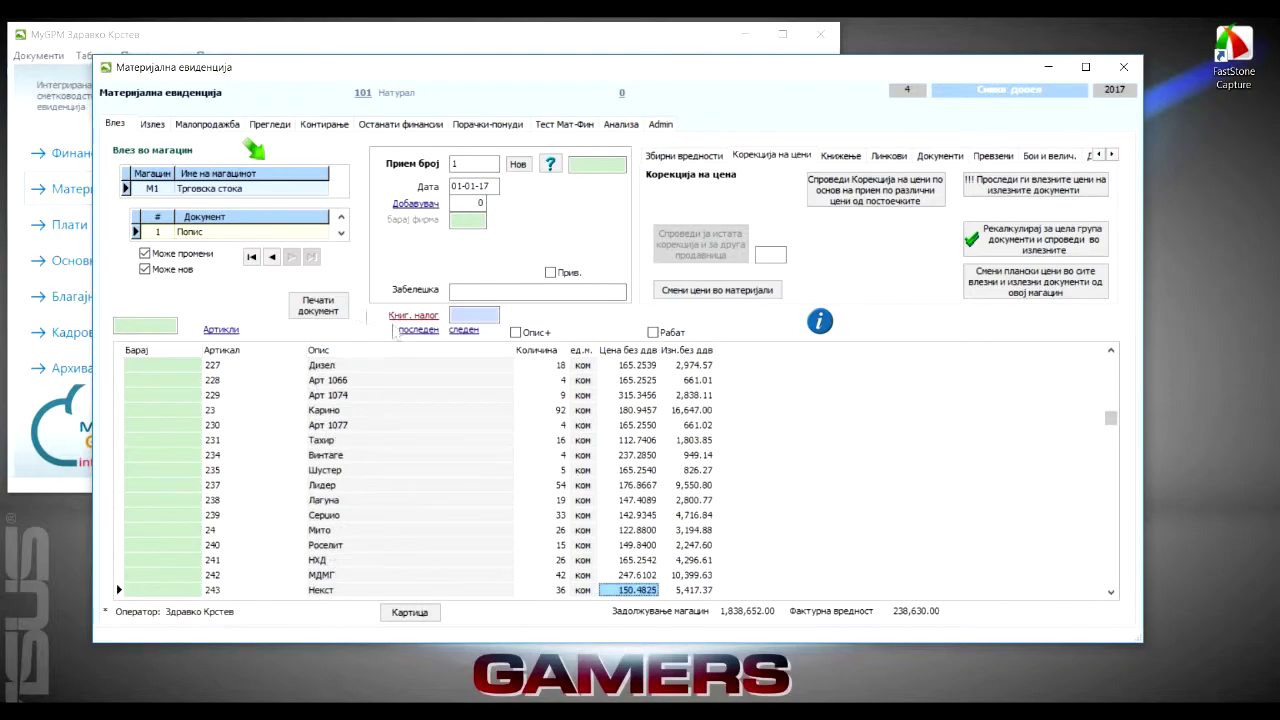
Step: Preview the printable inventory list of this document through to its last page, and close the preview
left_click(318, 305)
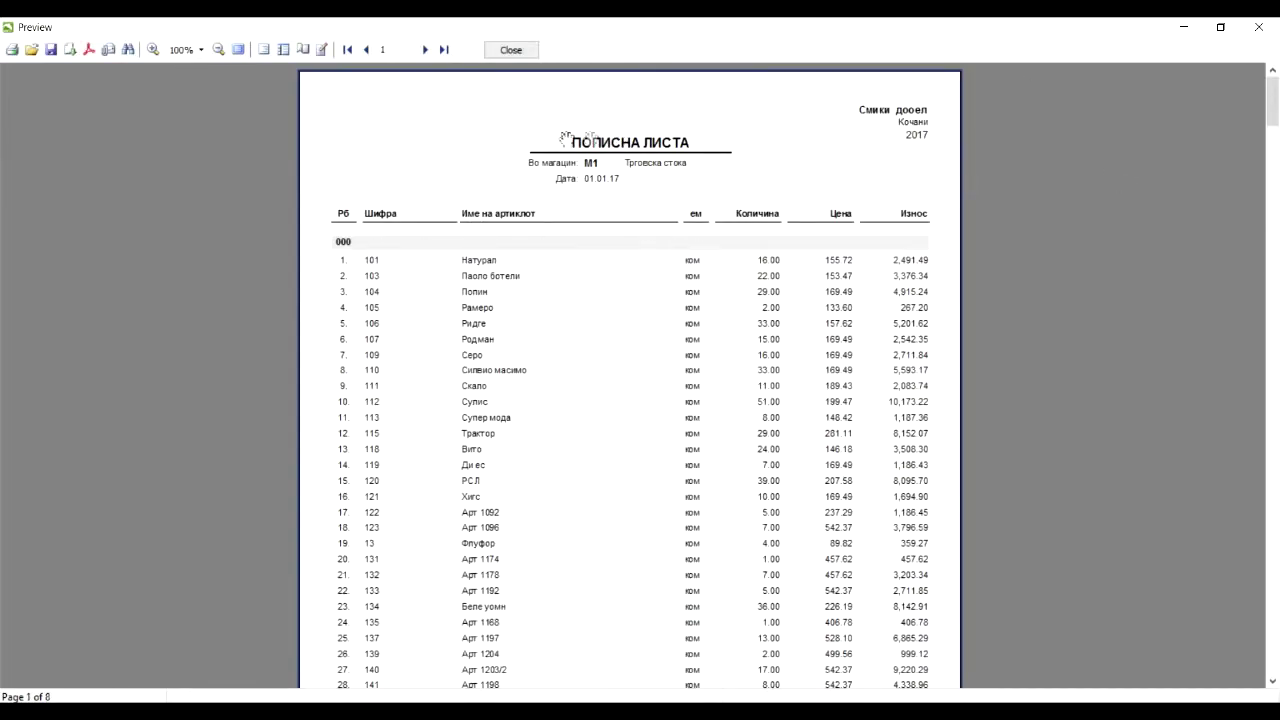
left_click_drag(1273, 100, 1273, 655)
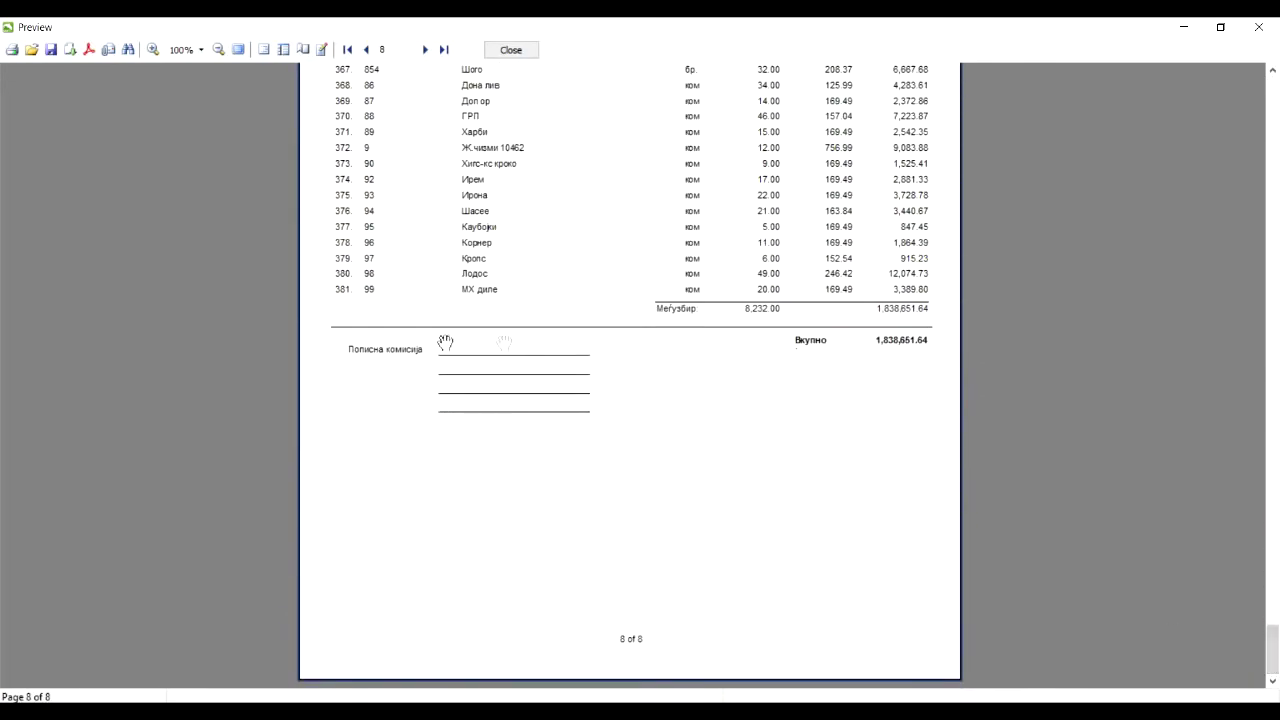
left_click(514, 51)
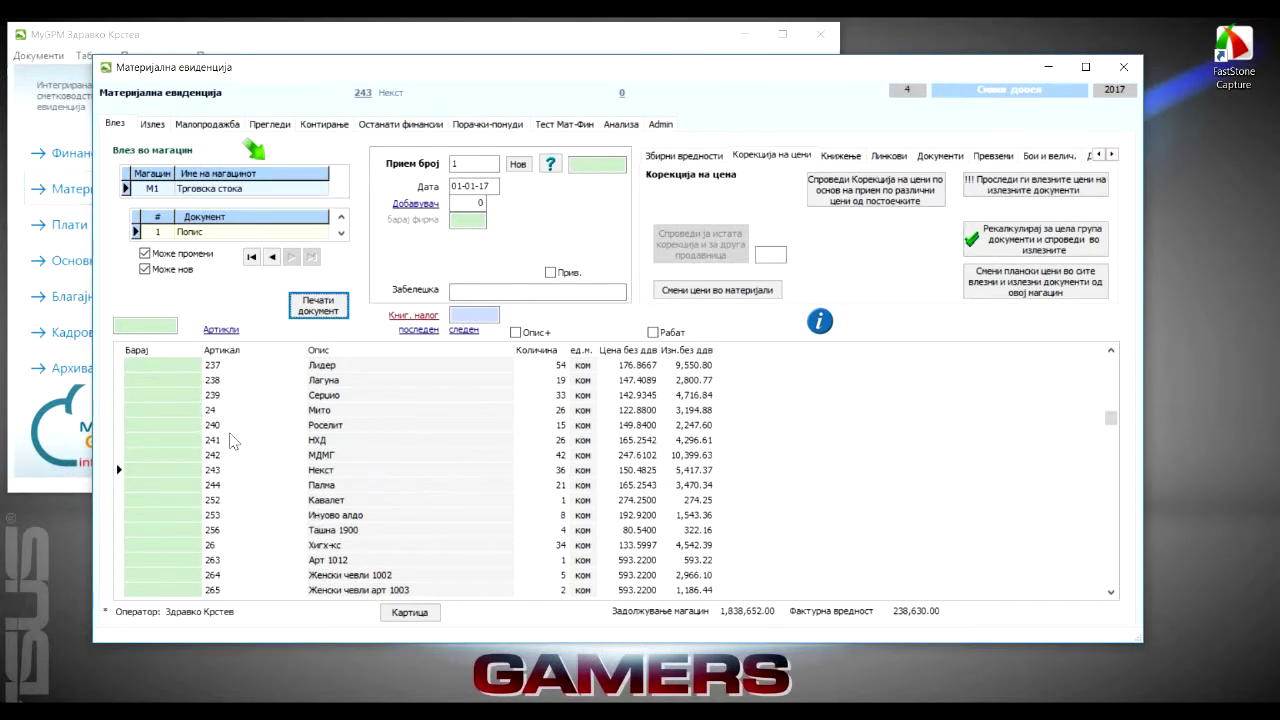
Step: Look up article codes 100 and 120 in the inventory's item rows, and select the row of article 120
left_click(1114, 570)
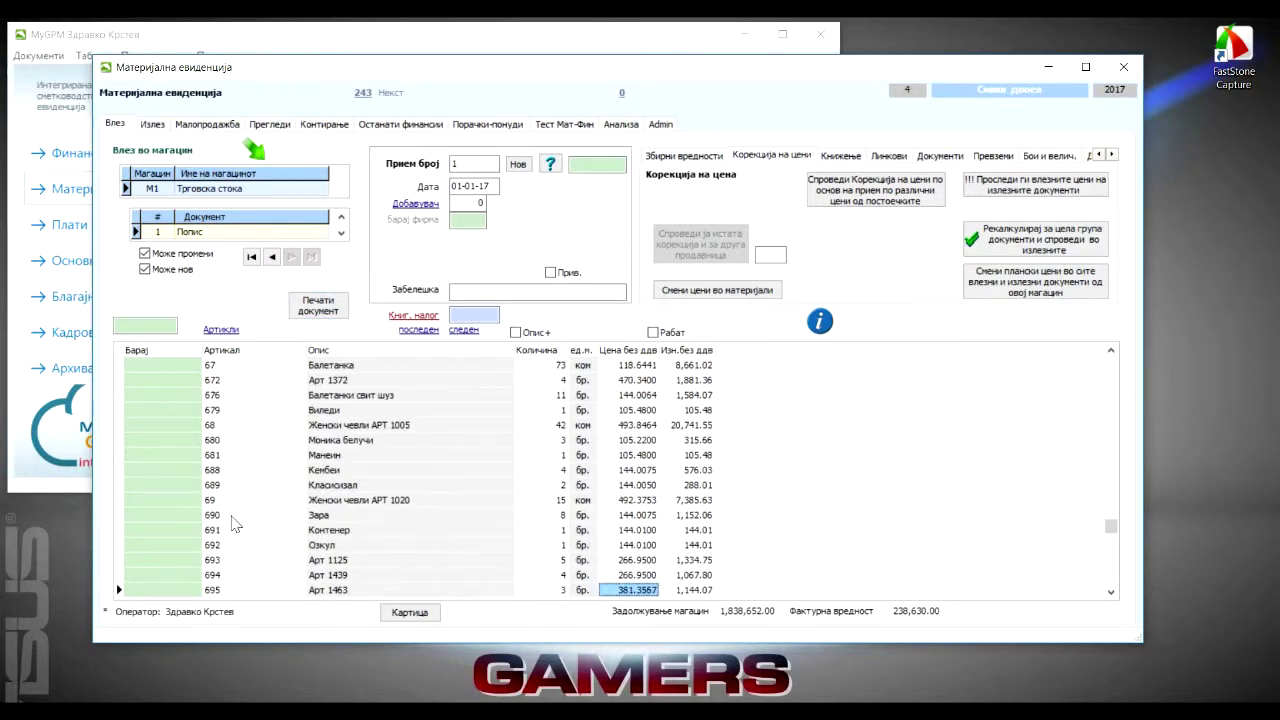
left_click(130, 325)
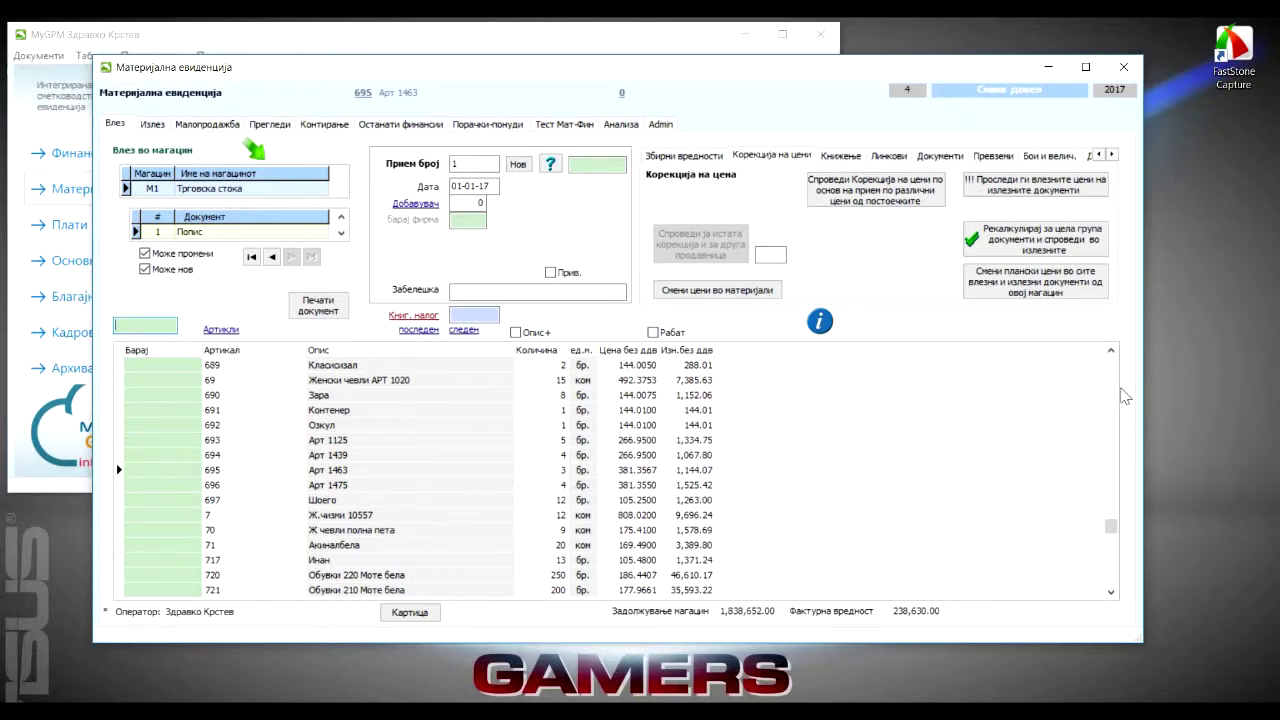
type("100")
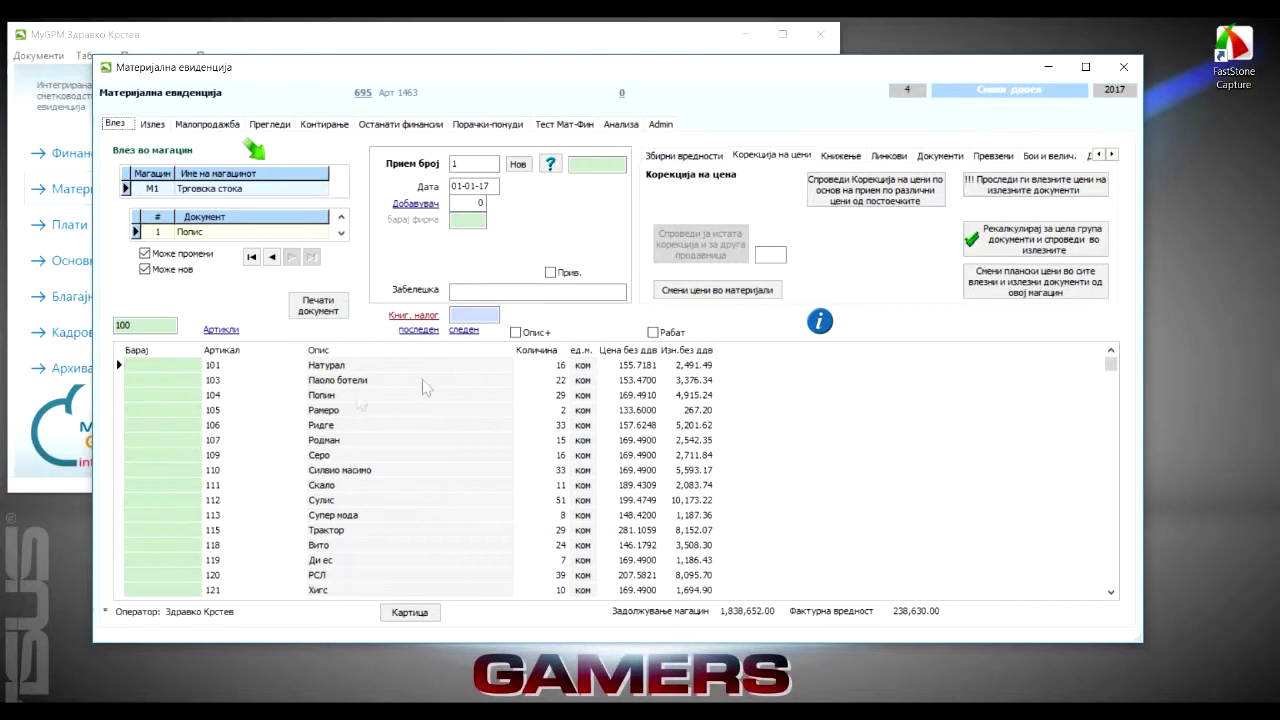
left_click(138, 328)
type("2")
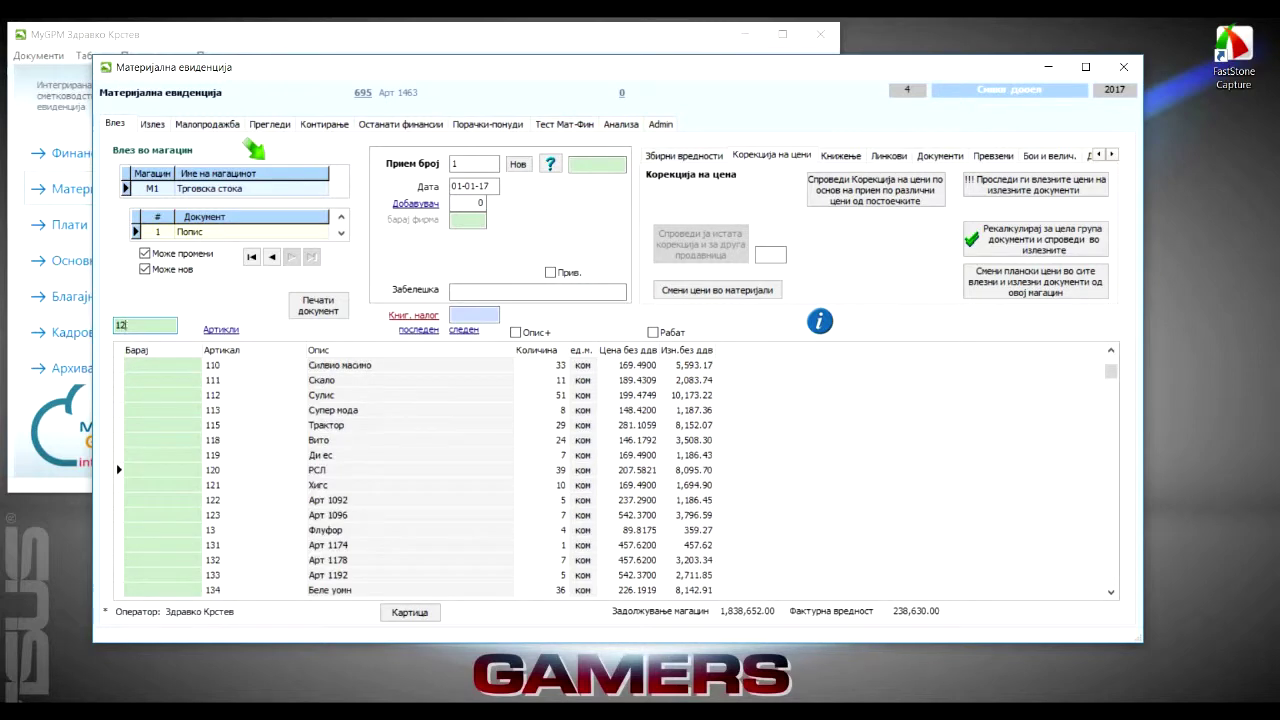
key("Return")
left_click(228, 470)
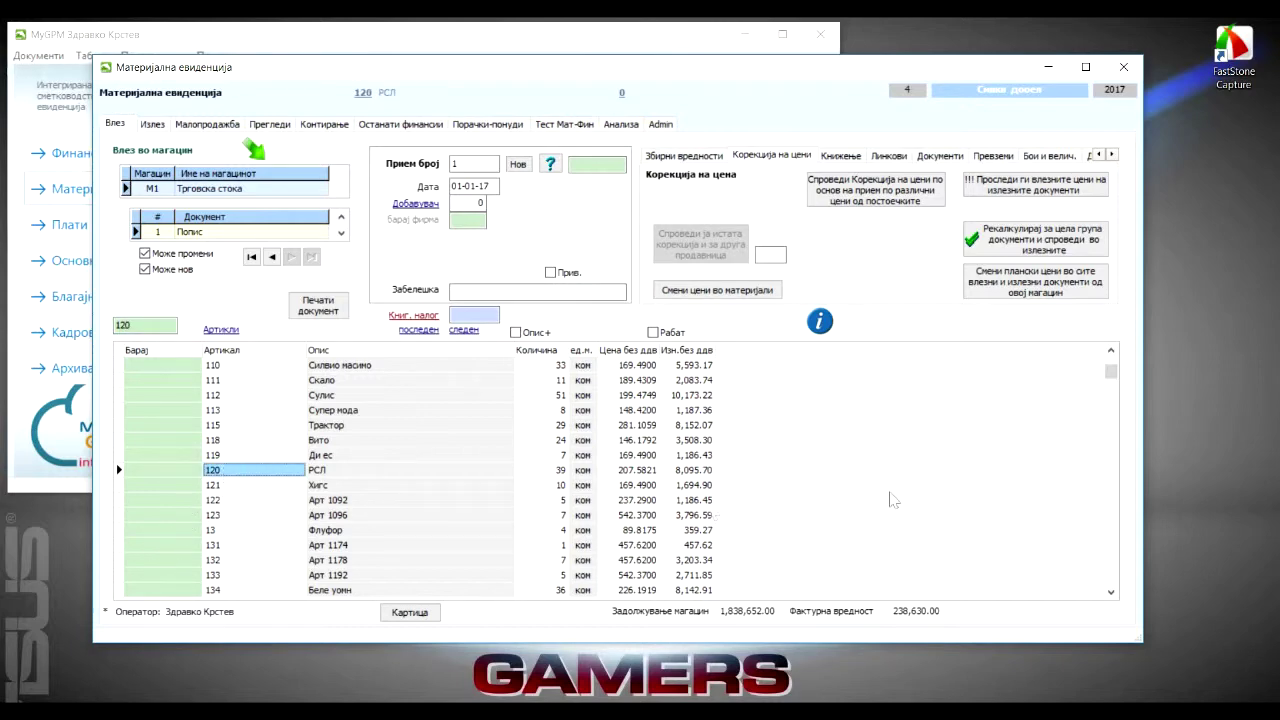
Step: Look up article code 500 in the inventory's item rows, select the matched row, and view the Документи options
left_click(1111, 574)
scroll(1111, 574, "down", 15)
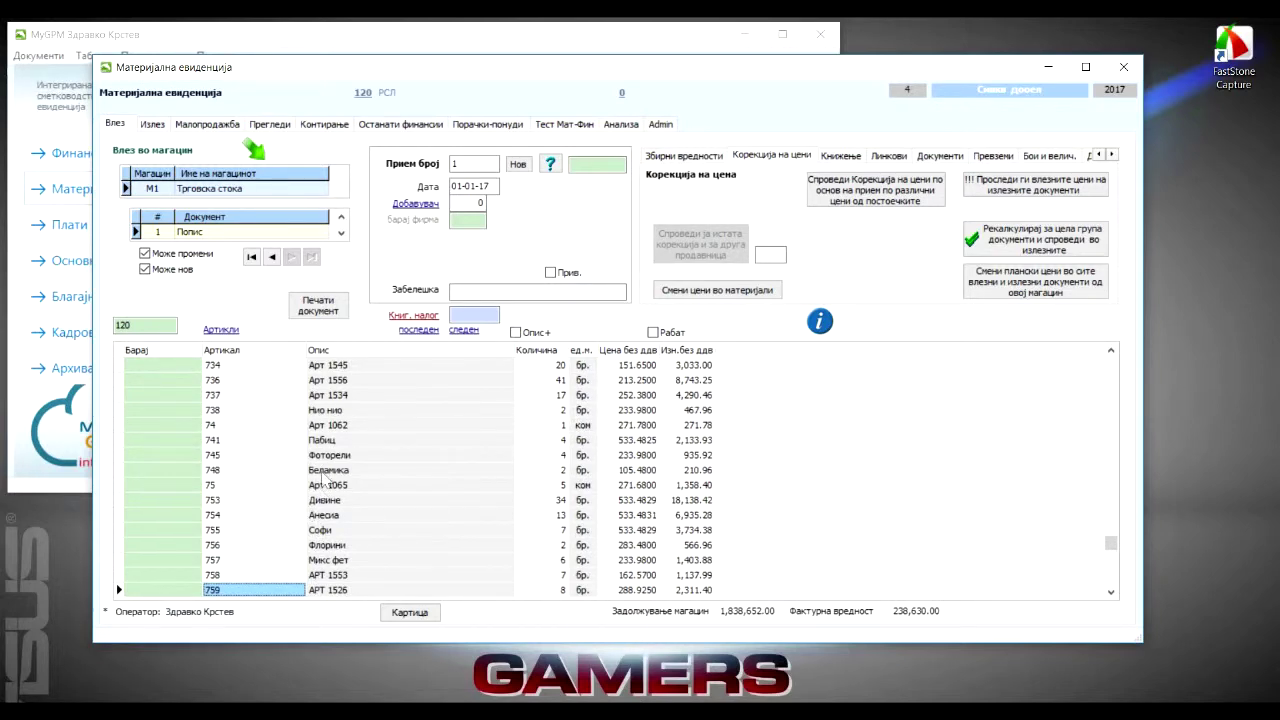
left_click(147, 325)
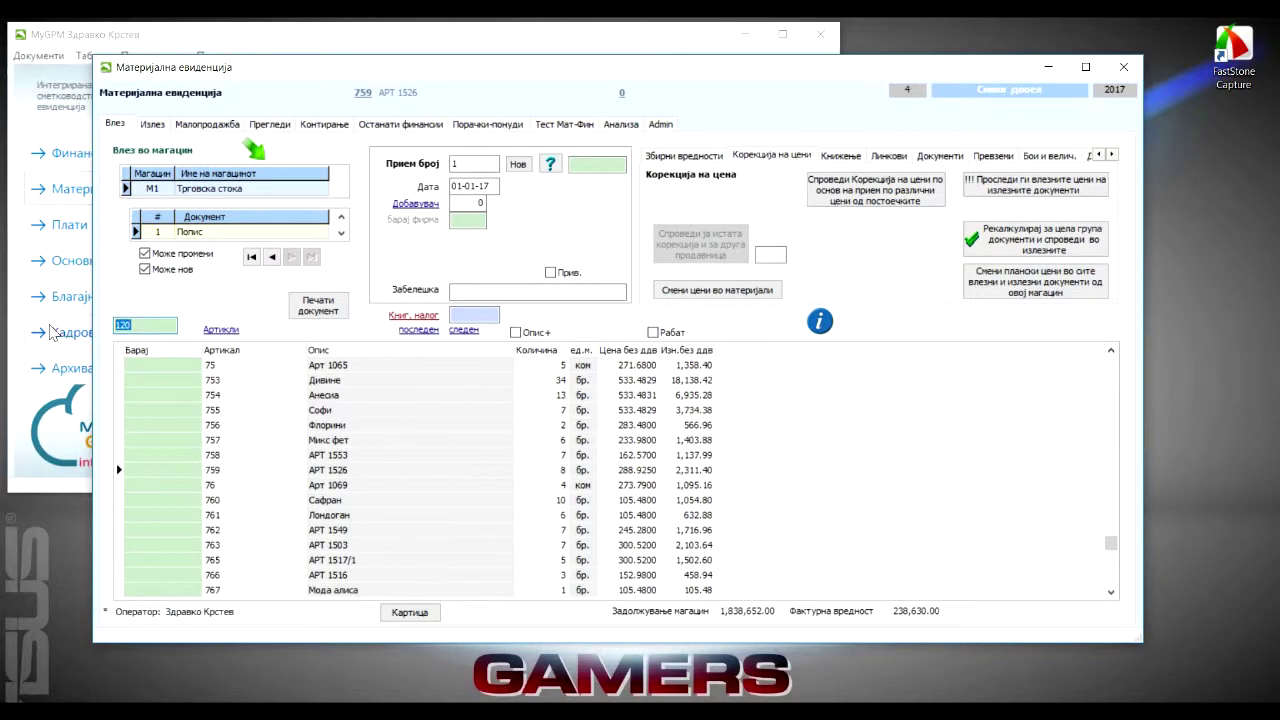
type("500")
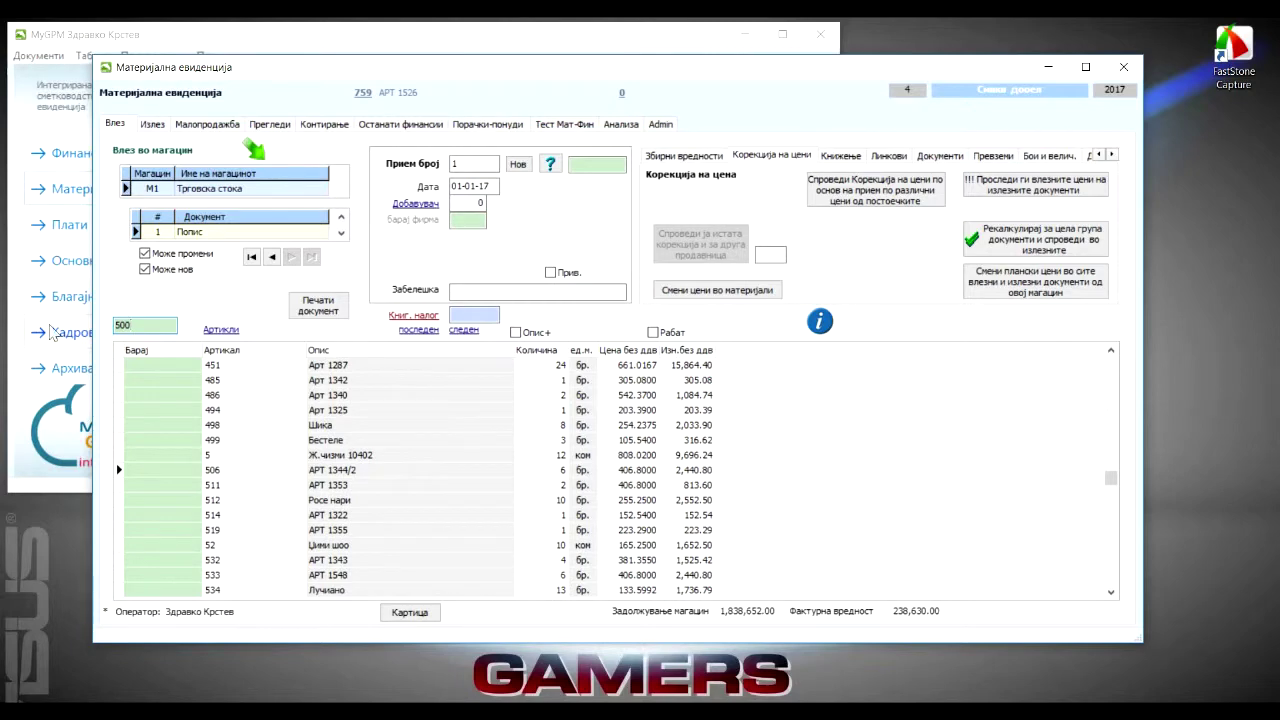
left_click(225, 470)
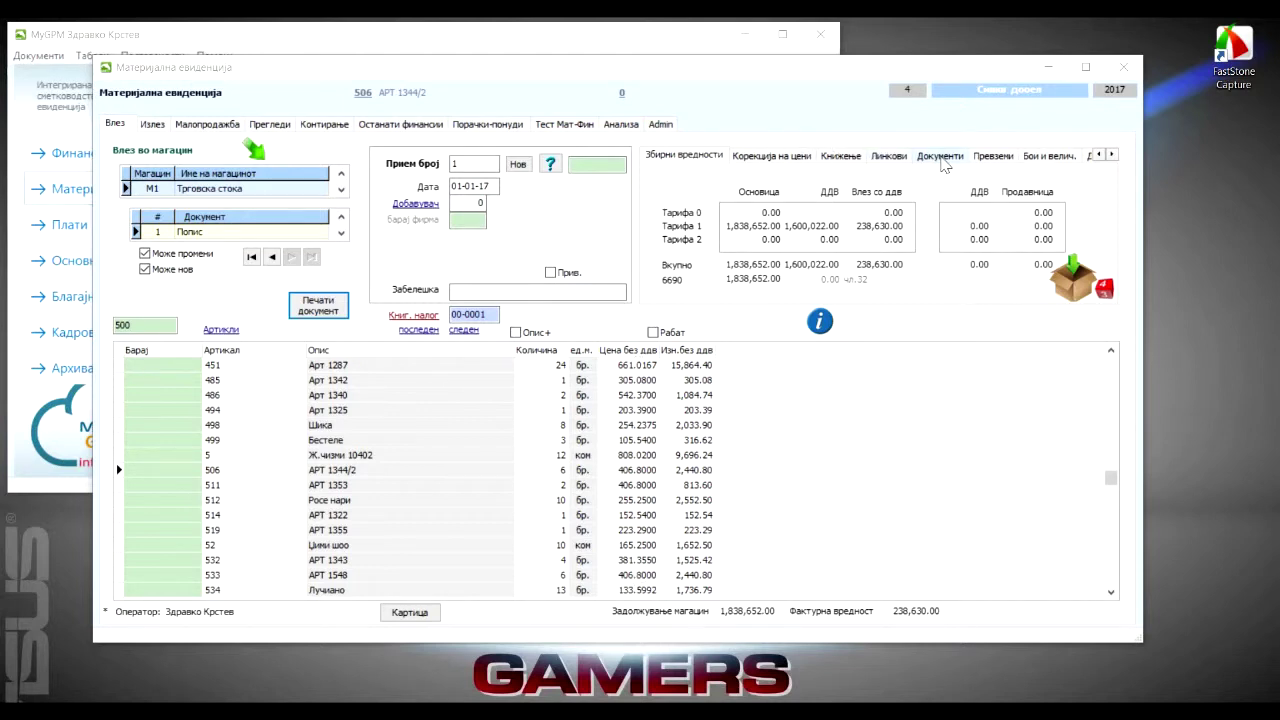
left_click(940, 157)
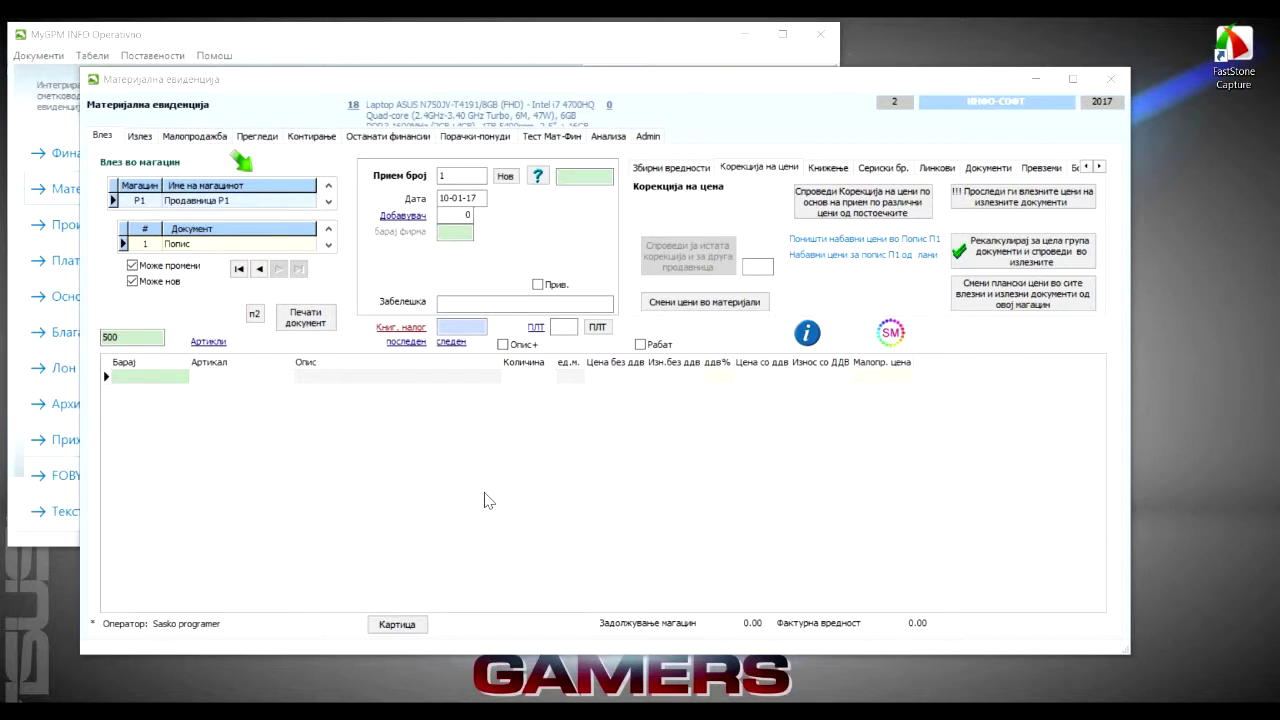
Step: Add the ASUS laptop to the Продавница P1 inventory by searching for "lap as", with quantity 1
left_click(138, 384)
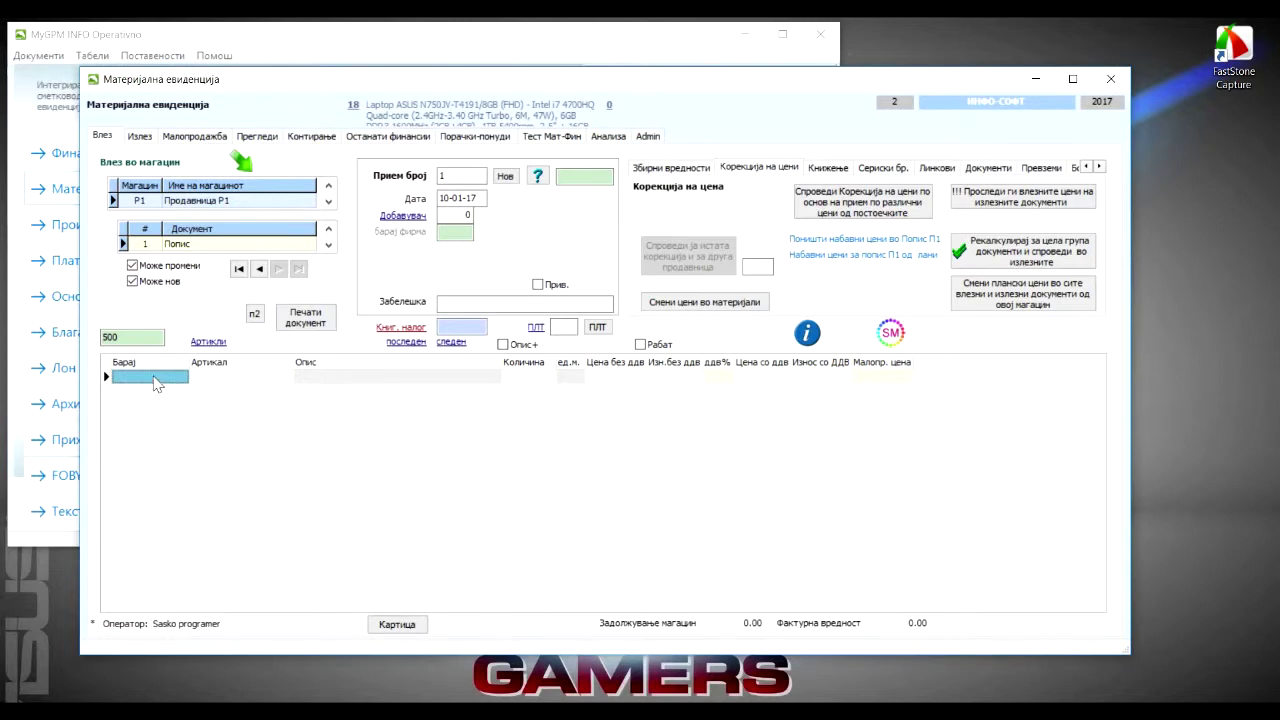
left_click(155, 384)
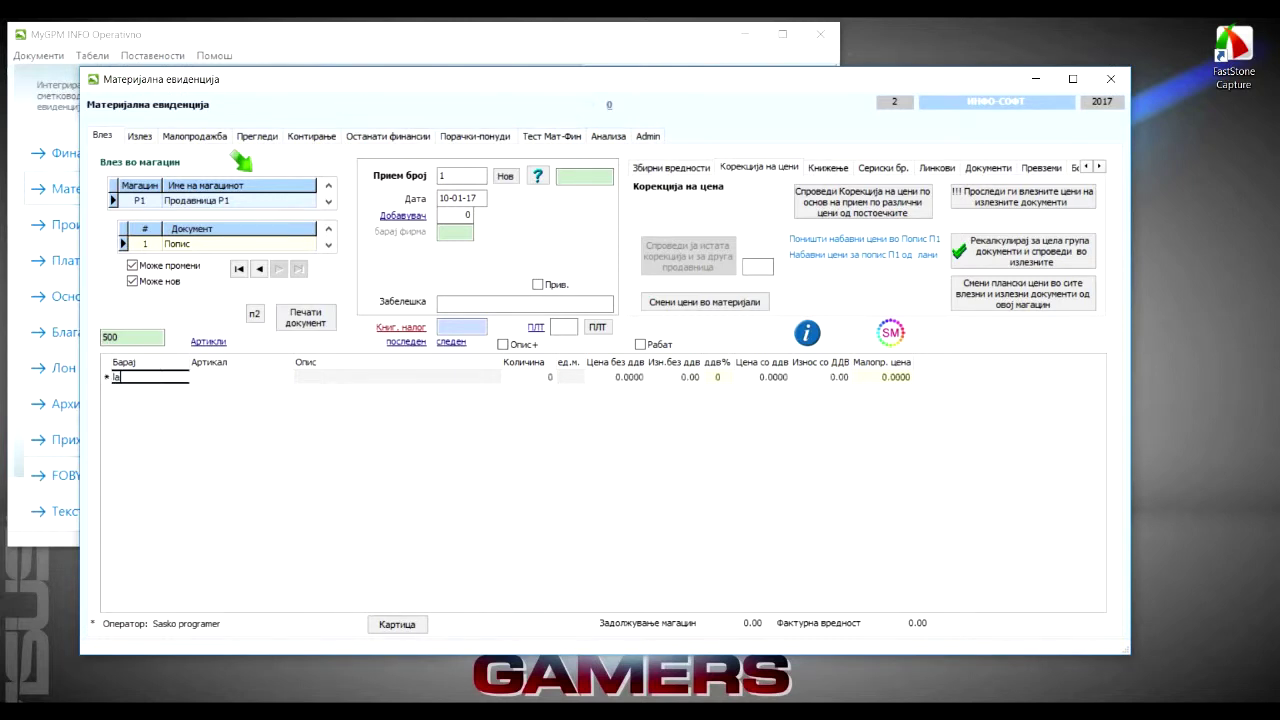
key("Return")
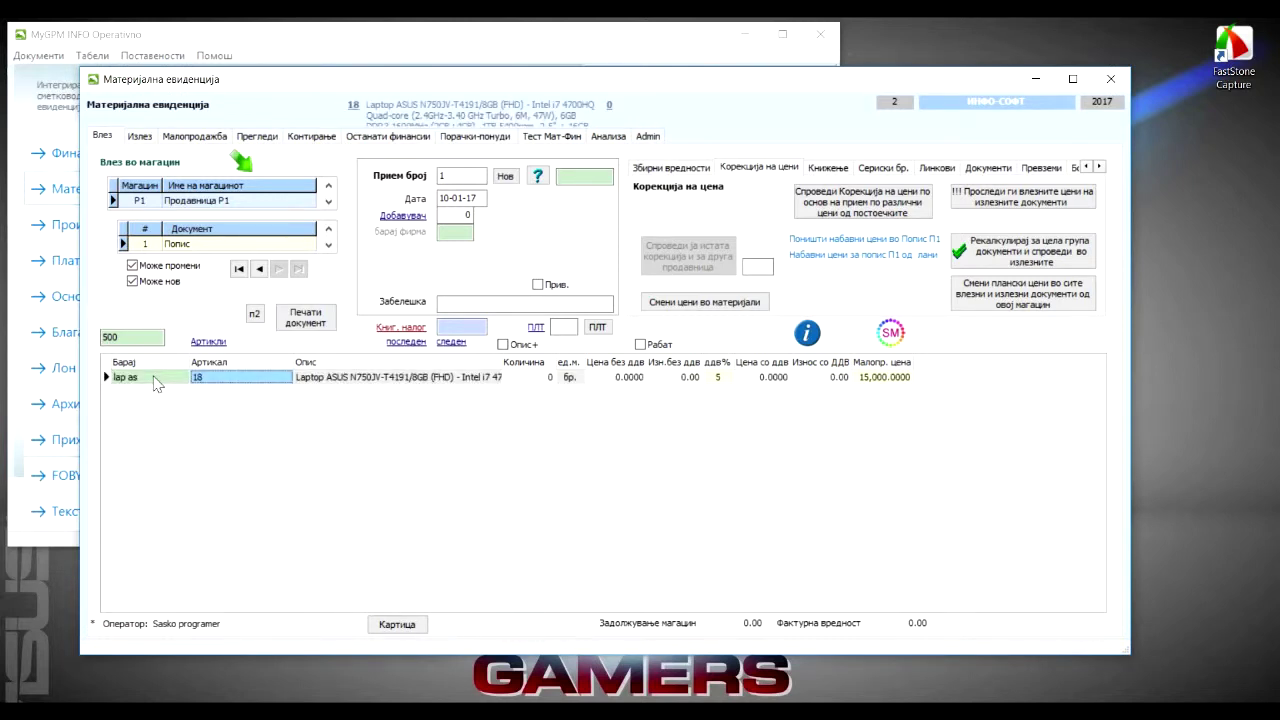
key("Return")
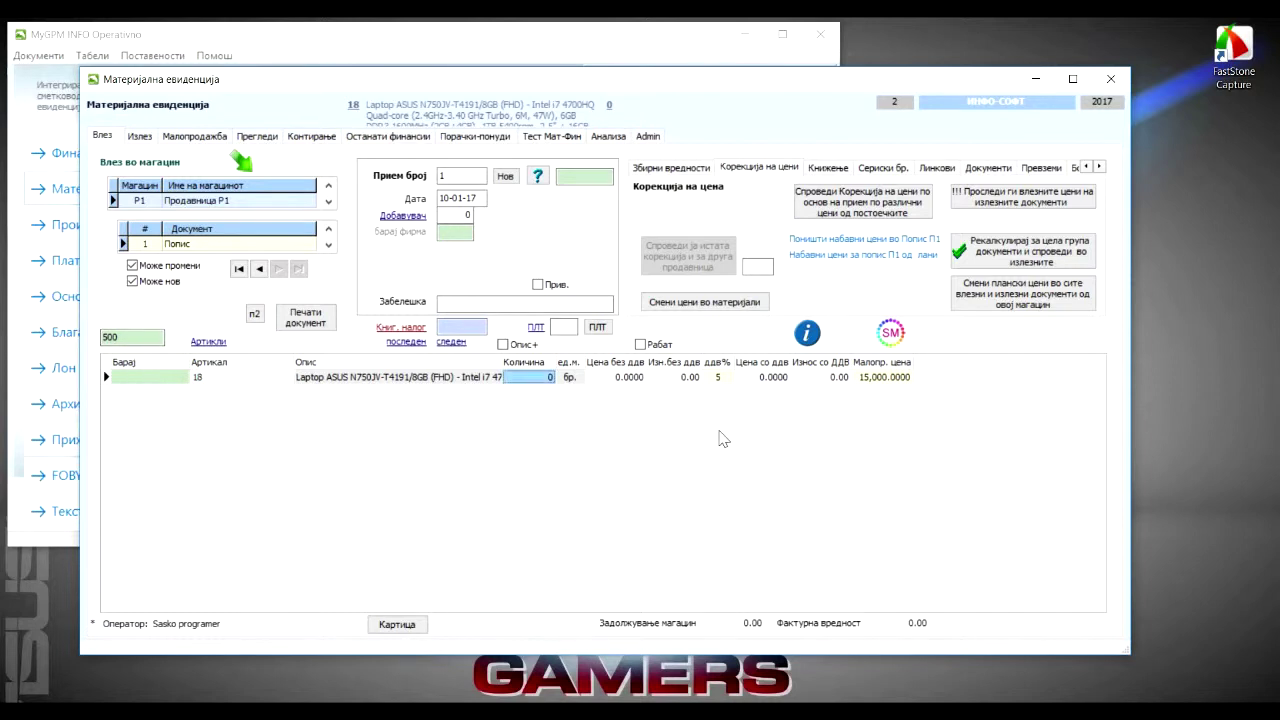
type("1")
key("Return")
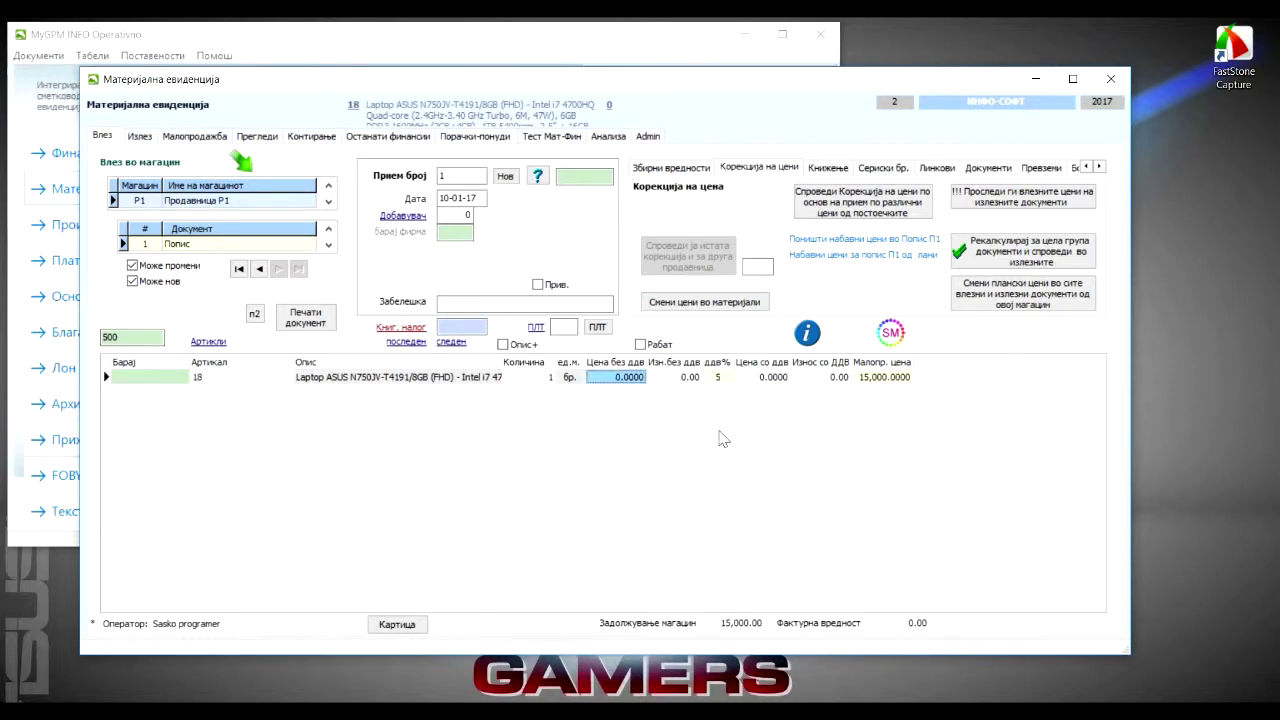
Step: Examine the laptop row's quantity, prices and amounts with and without VAT, and retail price
key("Return")
key("Return")
key("Return")
key("Return")
key("Return")
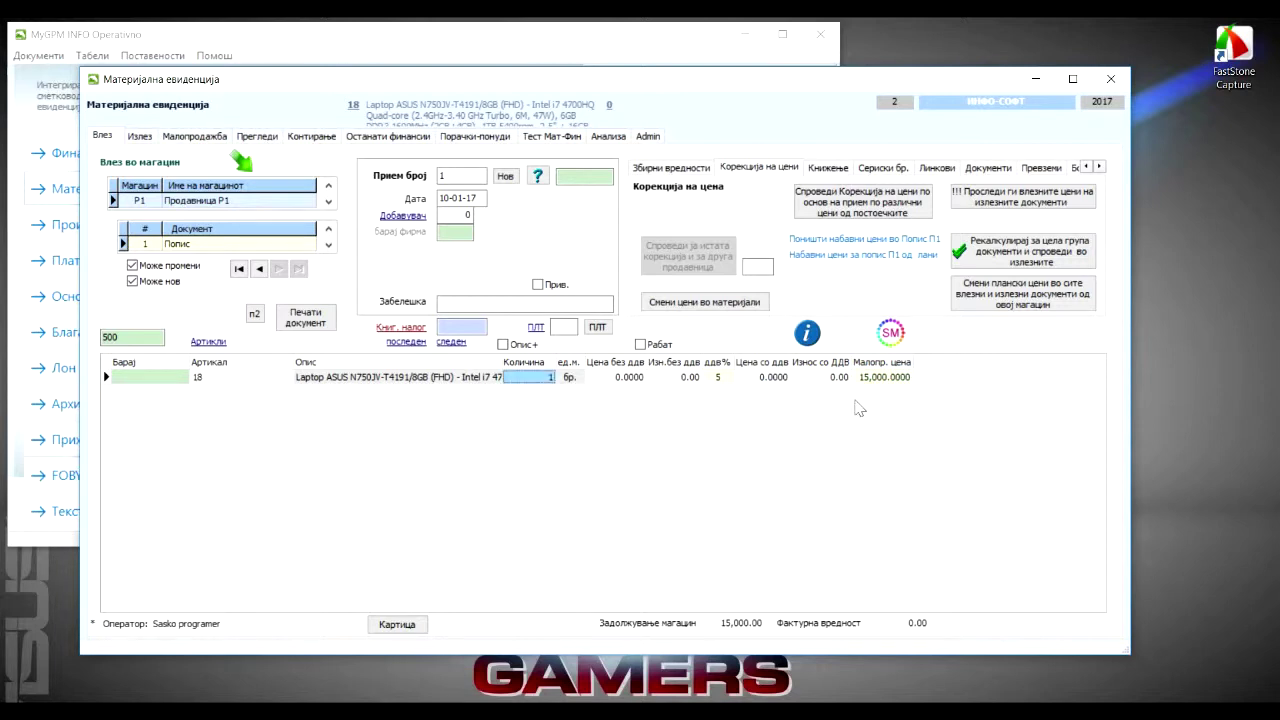
key("Return")
left_click(543, 380)
left_click(620, 380)
left_click(672, 380)
left_click(760, 380)
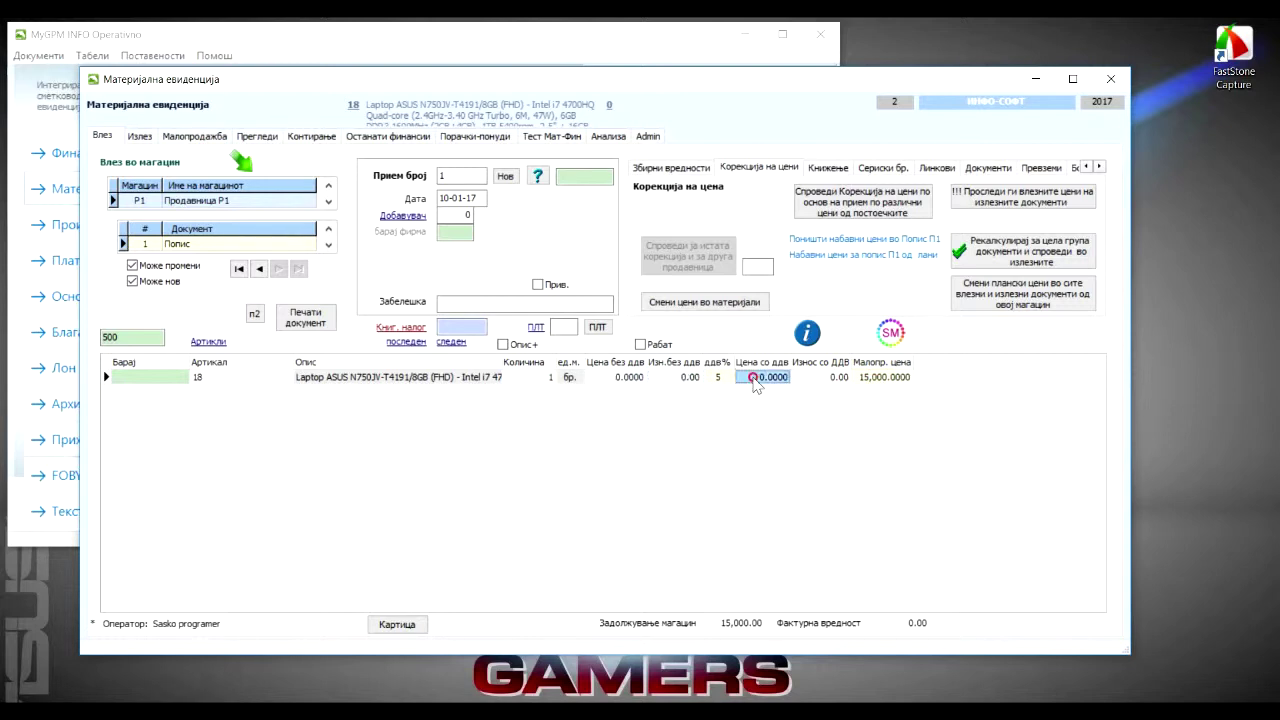
left_click(830, 380)
left_click(867, 379)
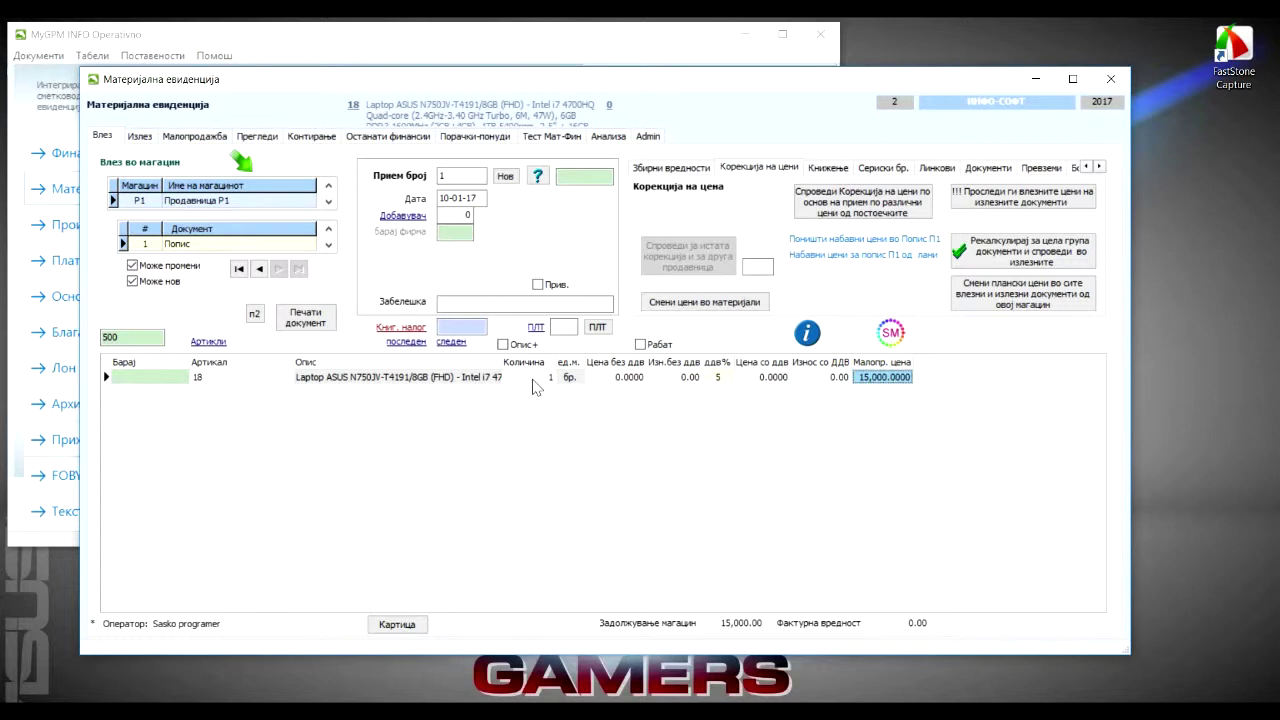
Step: Fill in the purchase prices of the P1 inventory from last year, using the price correction options
left_click(692, 170)
left_click(745, 175)
left_click(873, 256)
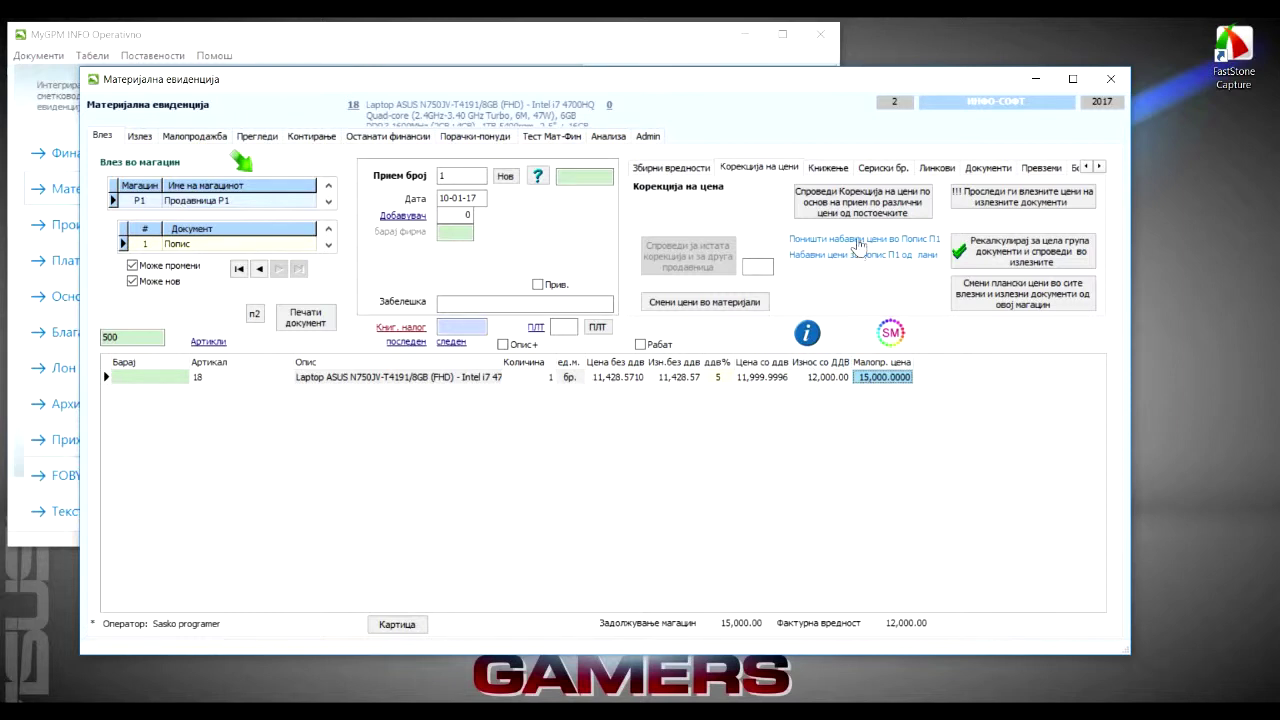
left_click(852, 252)
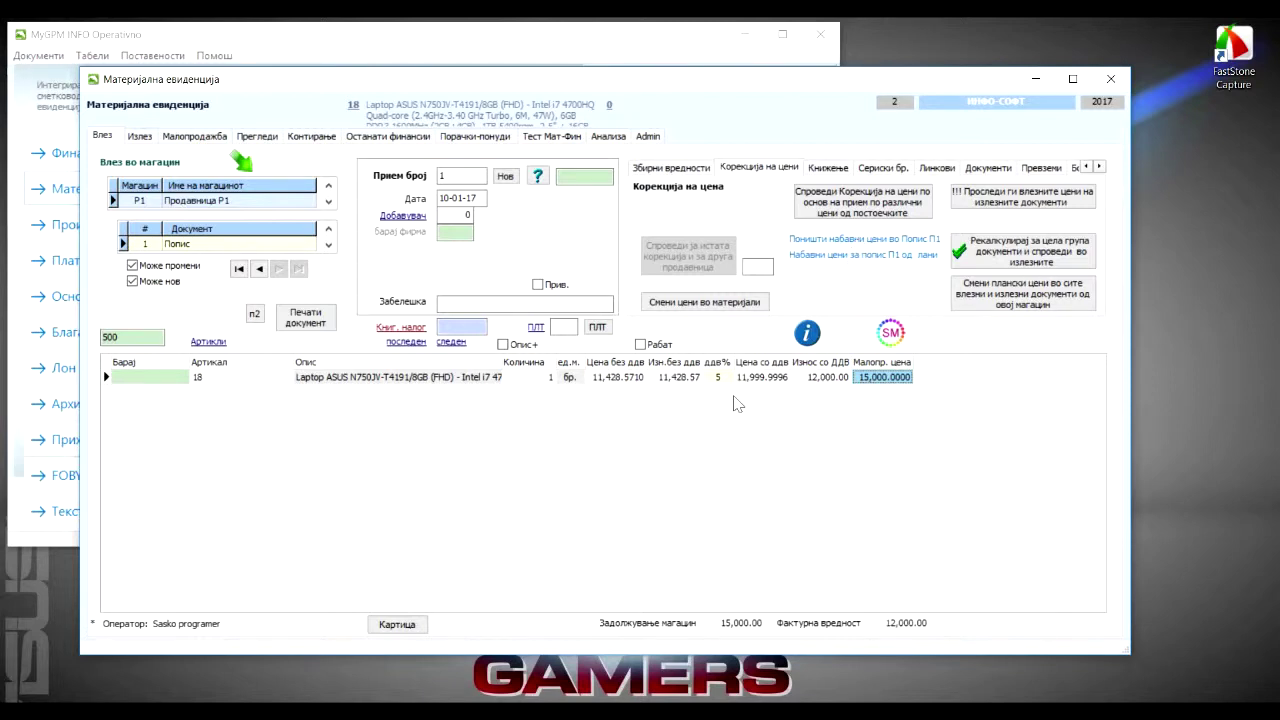